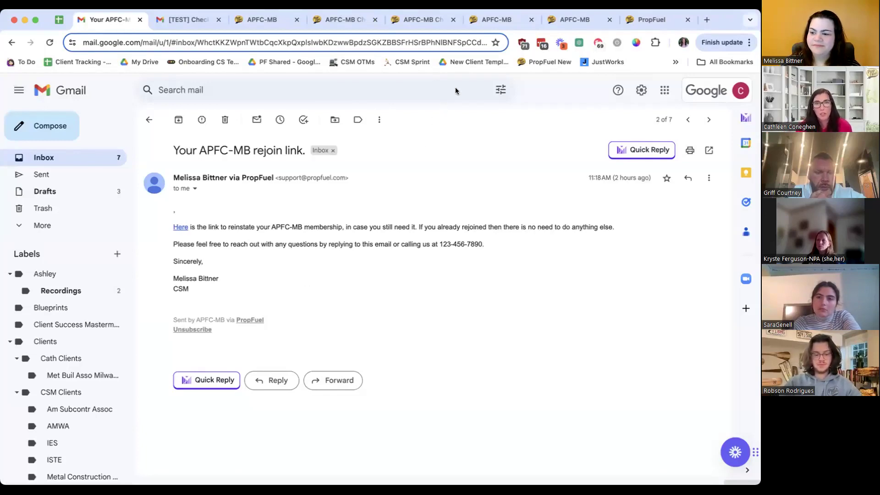
- View the APFC-MB check-in and rejoin thank-you pages, then return to the PropFuel draft campaign
click(532, 24)
click(605, 23)
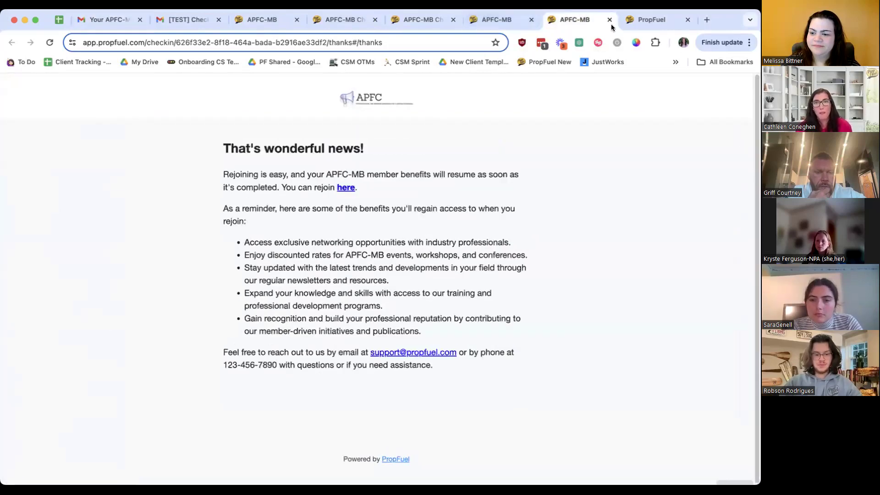
click(648, 19)
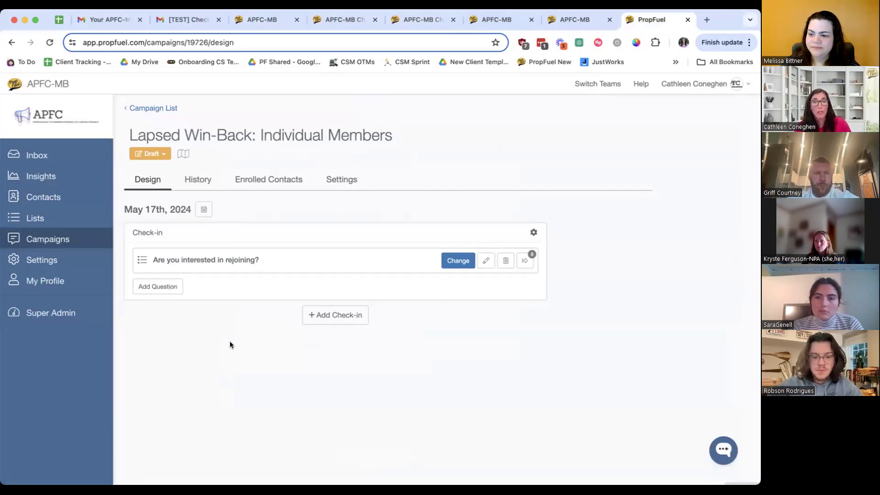
click(66, 181)
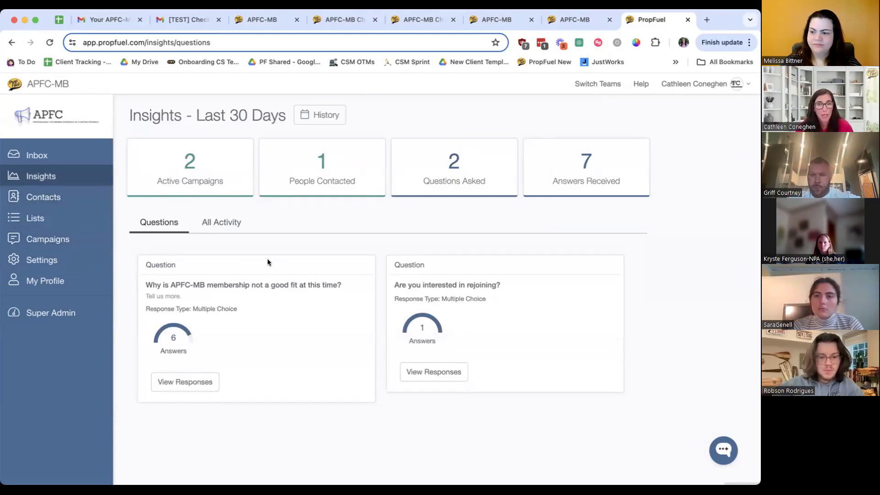
click(68, 239)
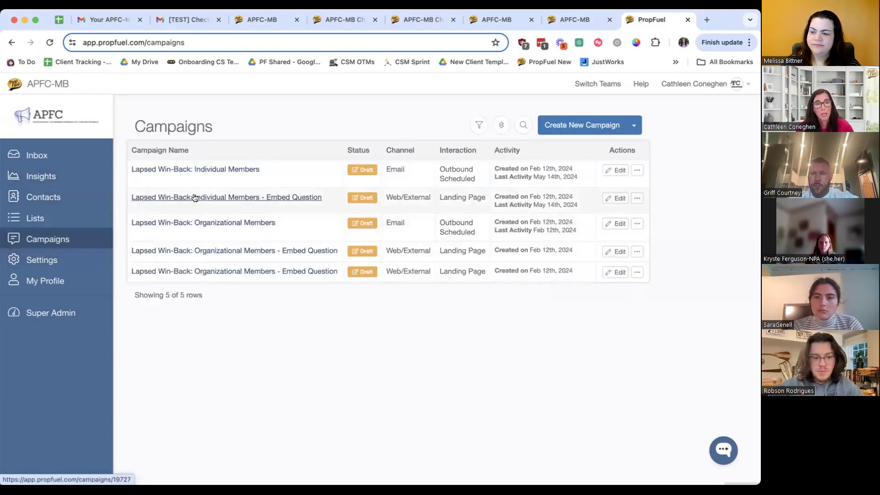
click(206, 170)
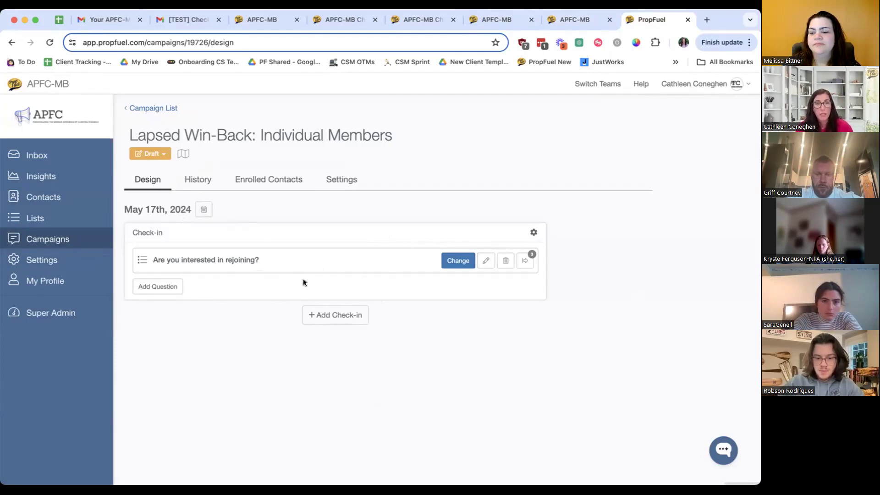
- Open and cancel the edit of 'Are you interested in rejoining?', then show its workflows
click(485, 260)
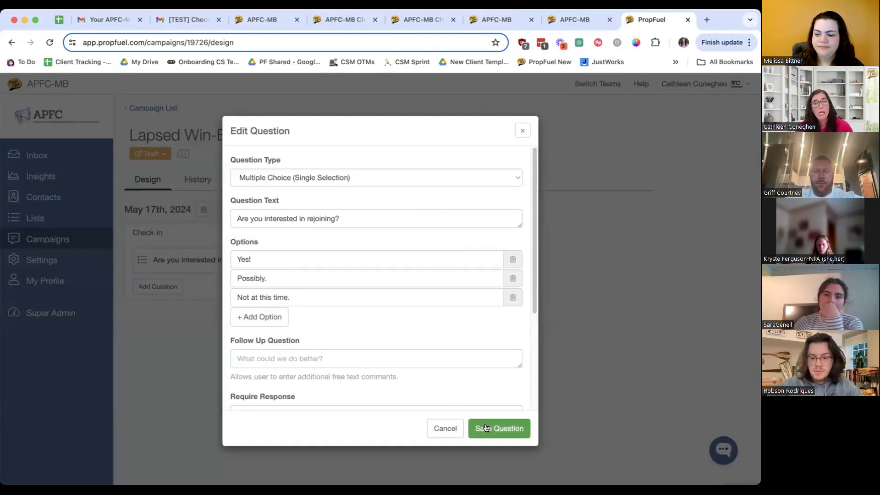
click(445, 427)
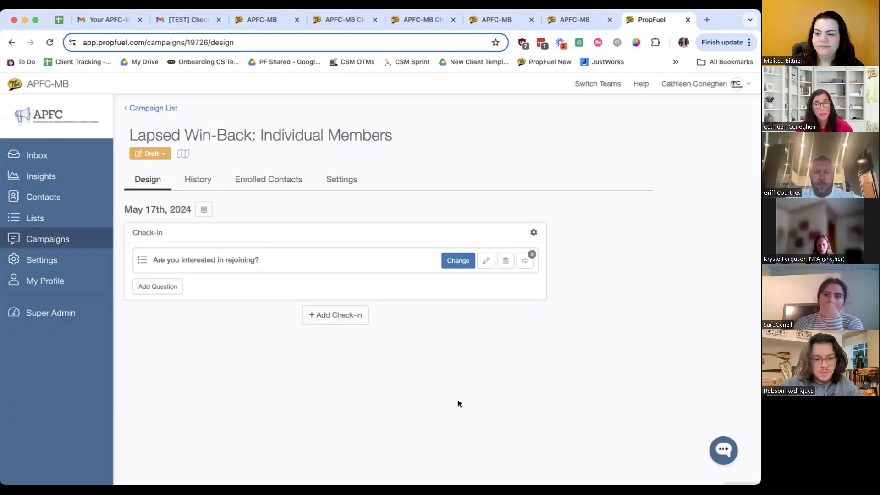
click(526, 262)
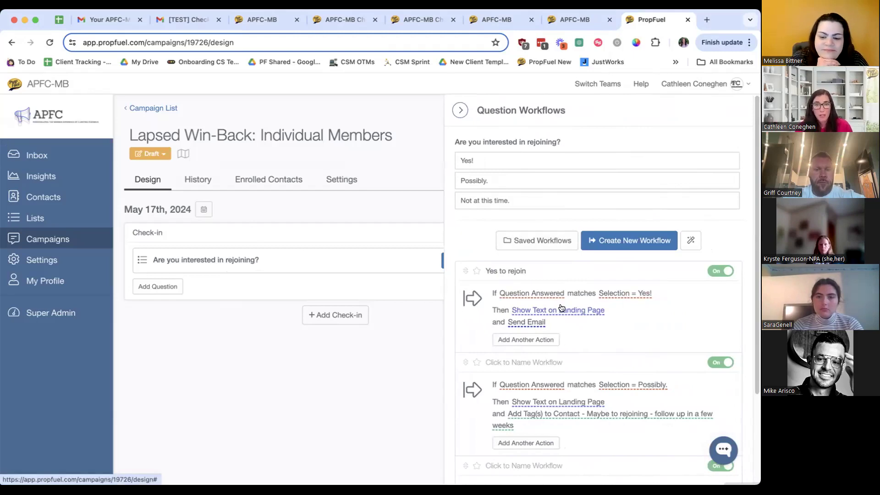
- Review the landing-page text and email for 'Yes to rejoin' respondents, closing both unchanged
click(604, 310)
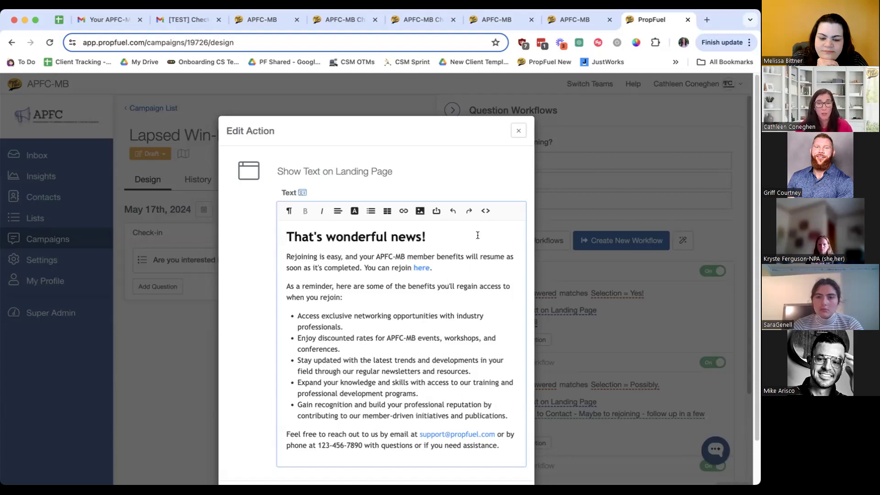
click(518, 132)
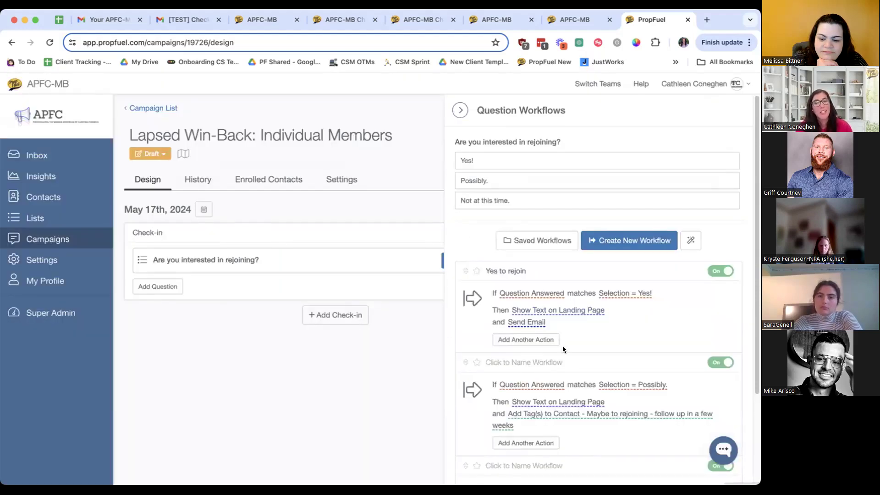
click(538, 322)
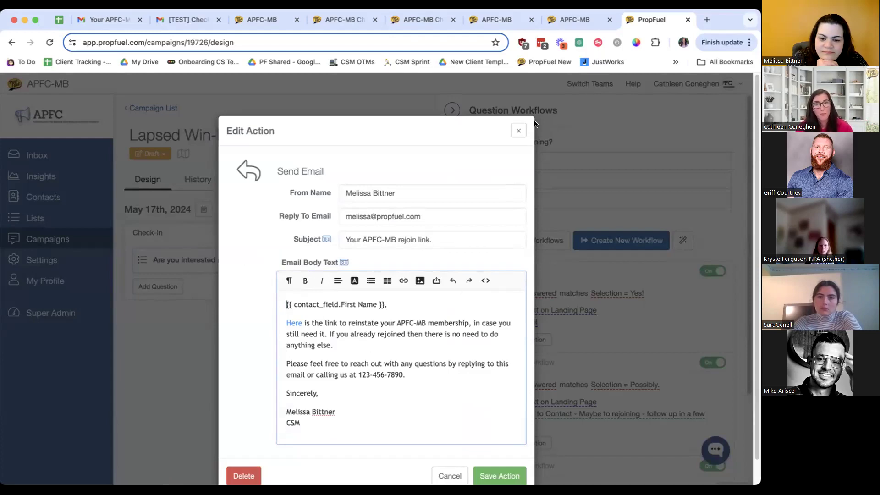
click(517, 133)
- Check the Possibly answer's landing text and follow-up tag, then open the linked Embed Question campaign
scroll(647, 400, down, 3)
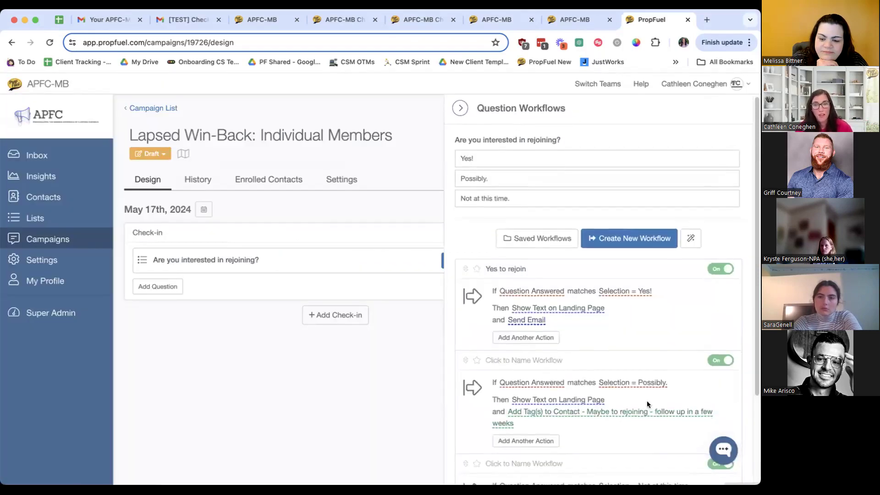
click(585, 300)
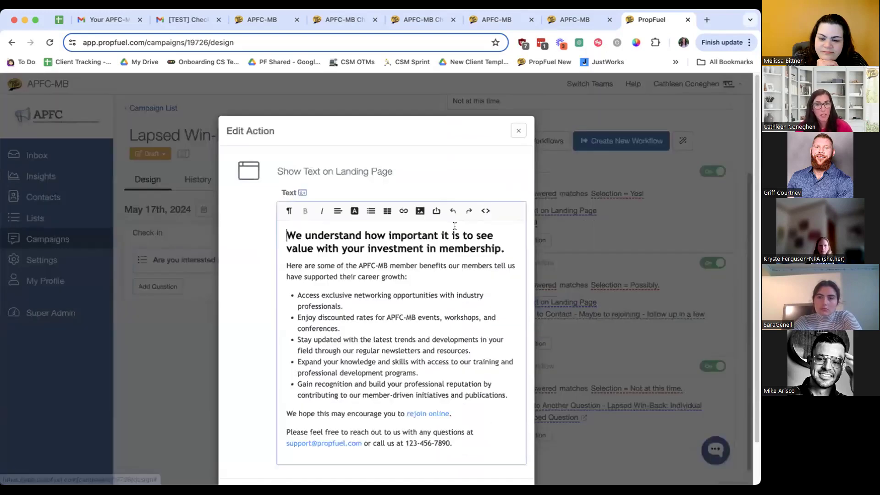
click(518, 133)
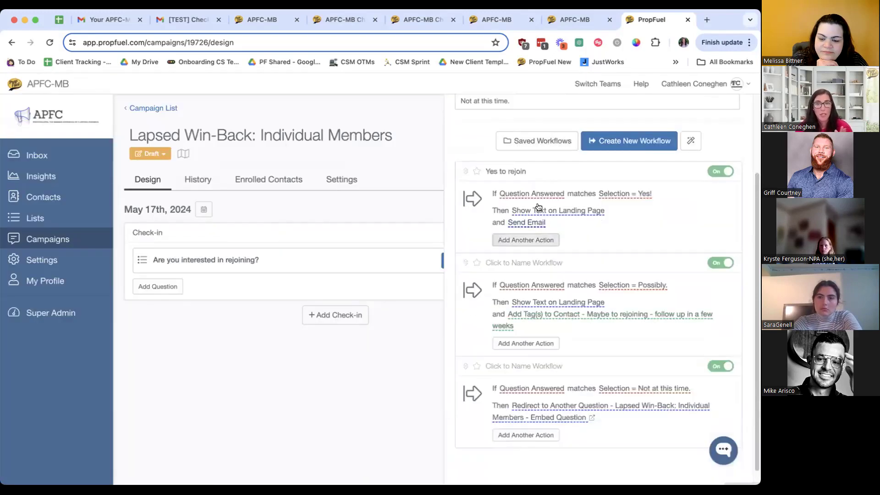
click(544, 315)
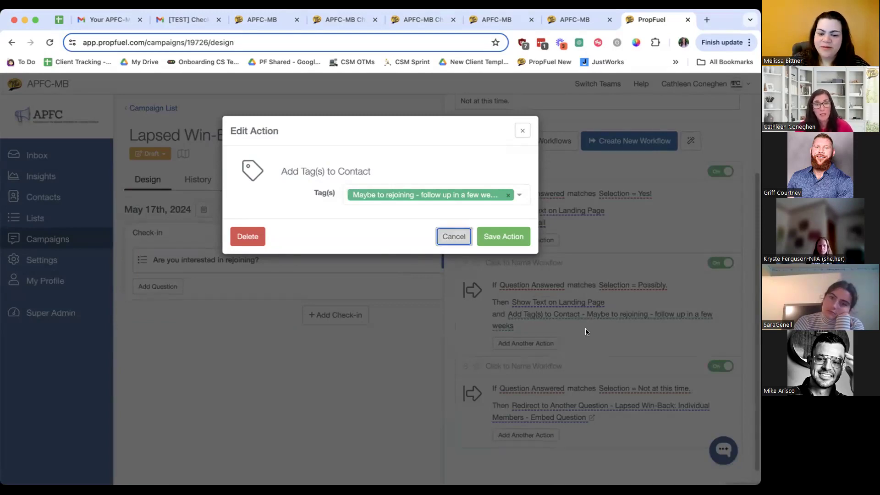
scroll(585, 331, down, 1)
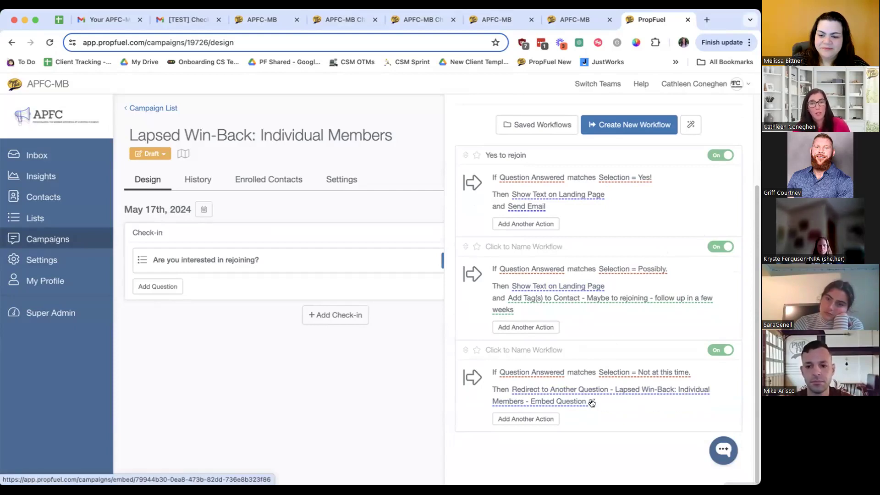
click(590, 400)
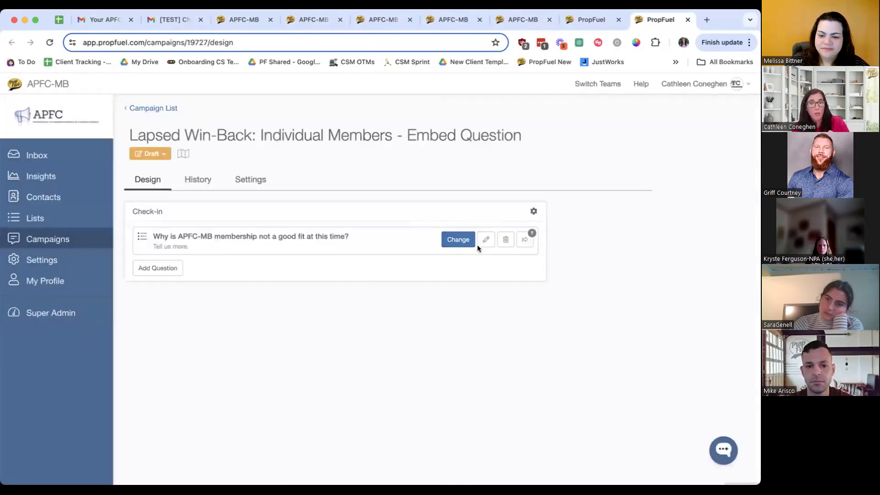
click(486, 239)
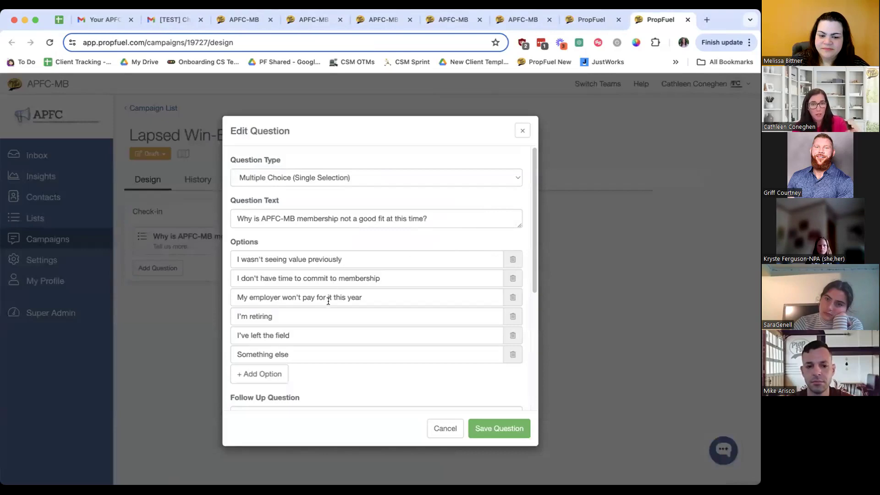
click(501, 427)
click(525, 239)
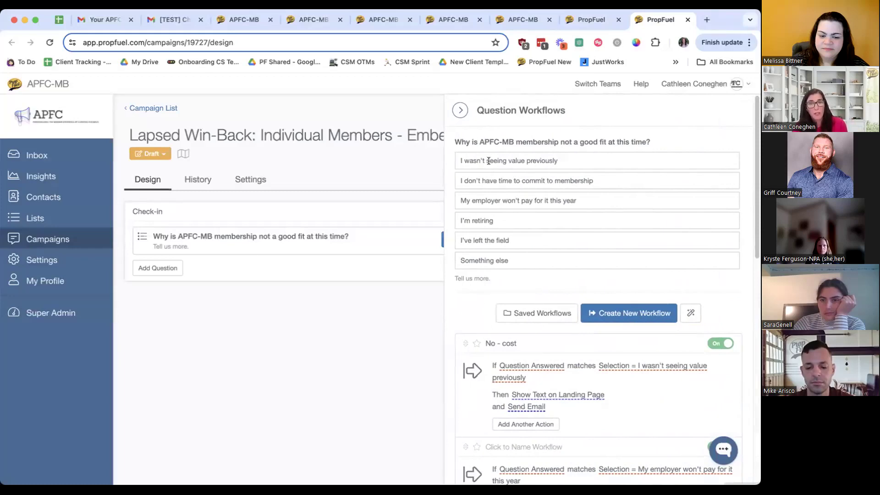
scroll(565, 342, down, 5)
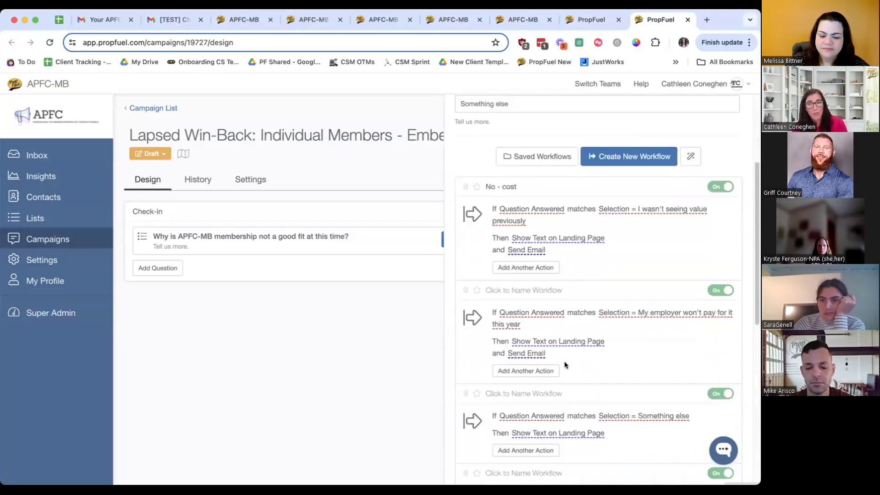
scroll(585, 334, down, 10)
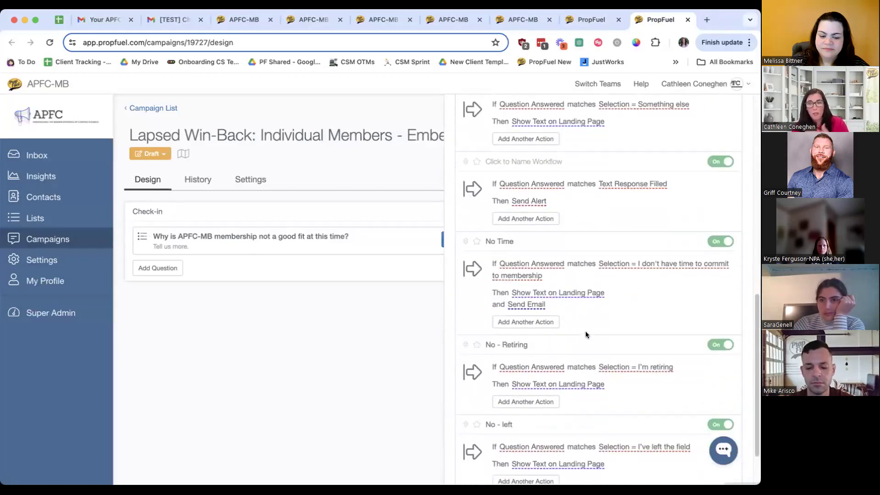
scroll(584, 331, down, 1)
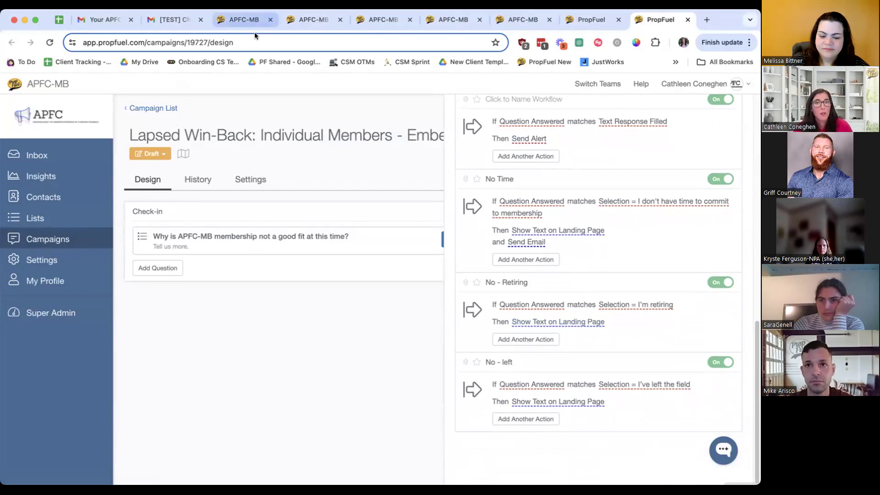
click(317, 113)
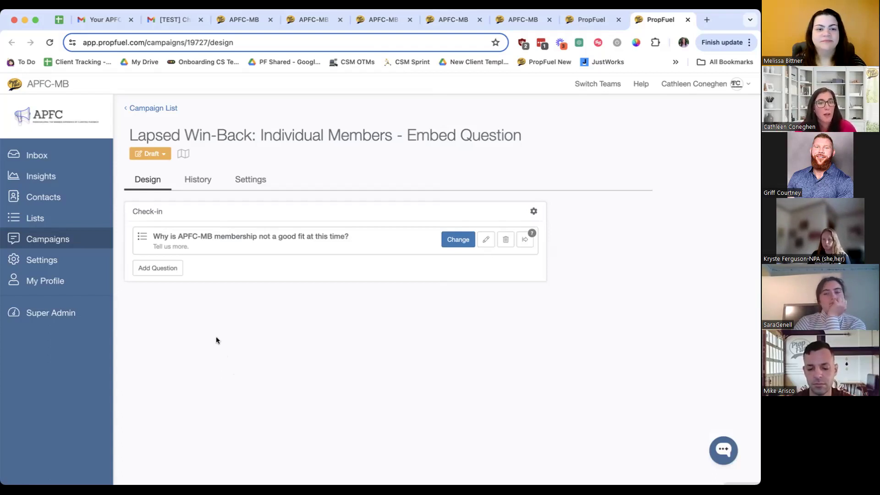
- Visit Insights, then go to the Campaigns list with its five Lapsed Win-Back drafts
click(55, 177)
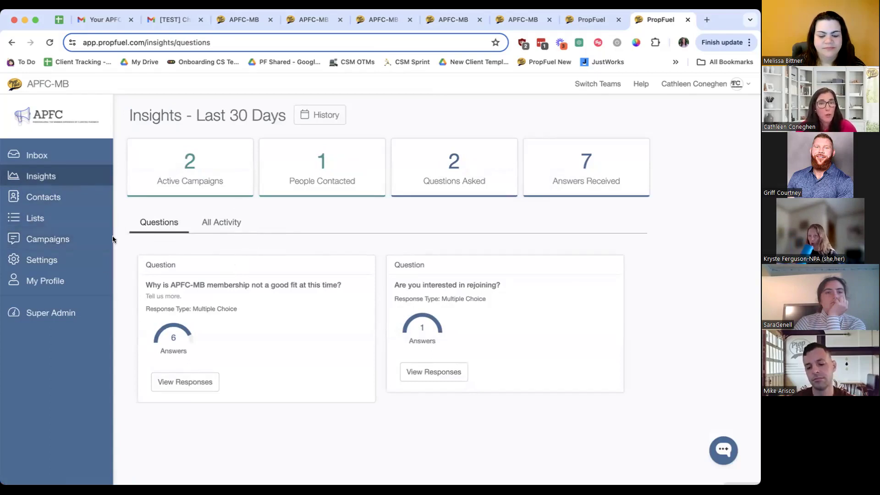
click(53, 237)
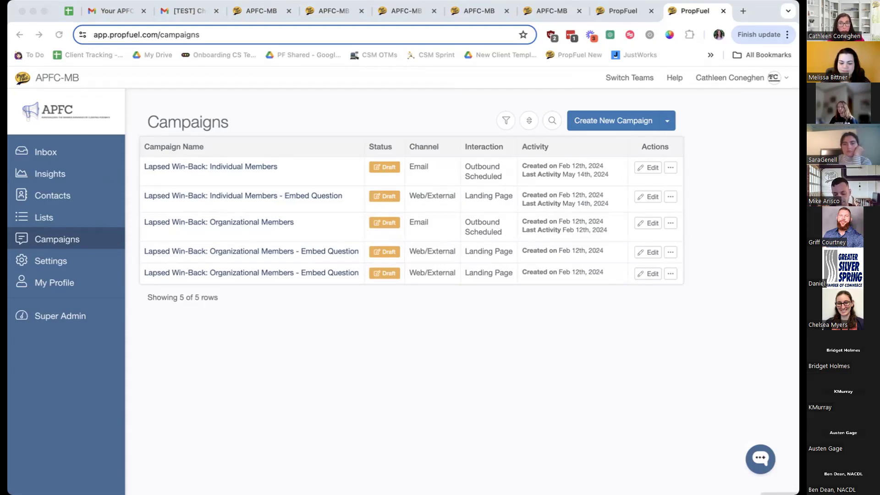
- Choose Create From Blueprint from the Create New Campaign dropdown
click(661, 121)
click(661, 122)
click(662, 123)
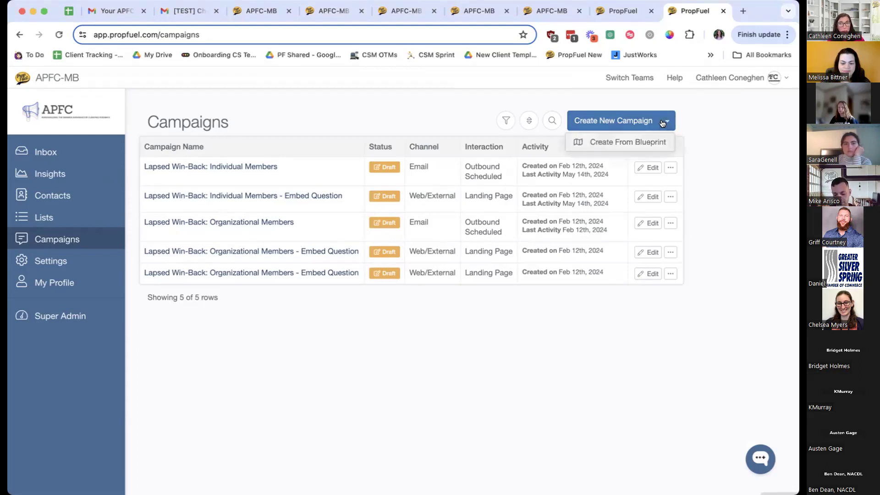
click(627, 142)
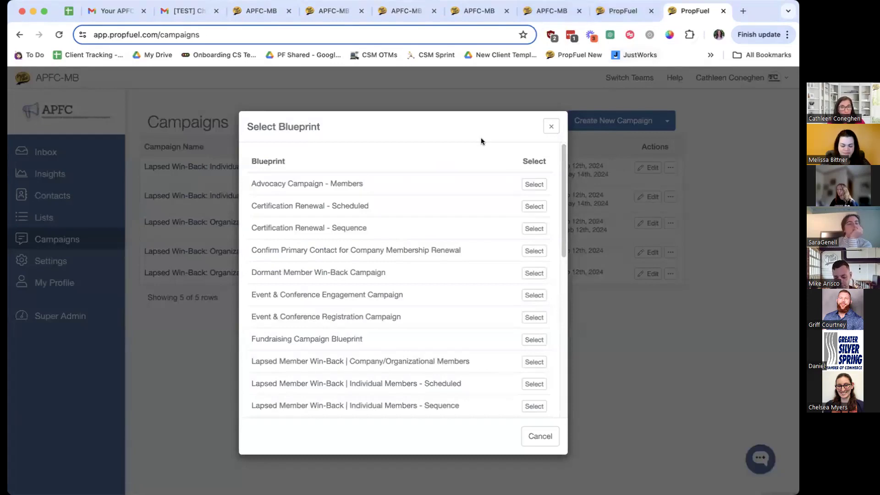
- Select the Lapsed Win-Back Campaign - Workshop Blueprint from the blueprint list
scroll(399, 287, down, 3)
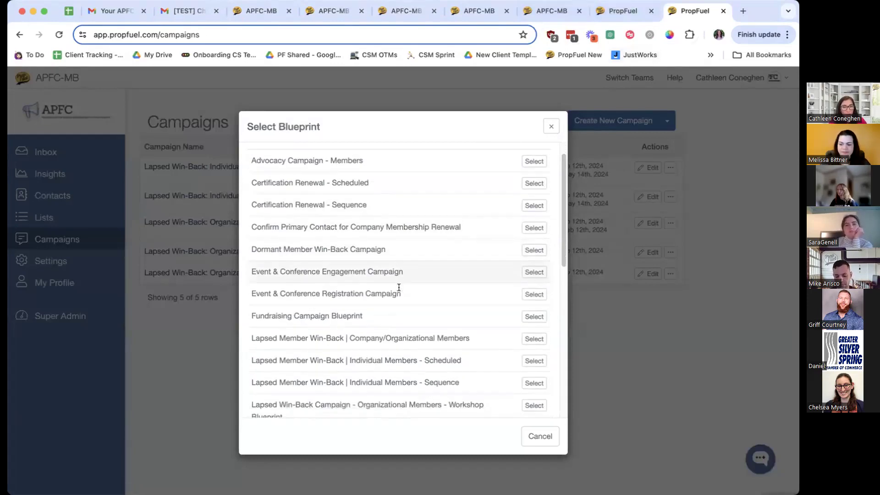
scroll(398, 287, down, 2)
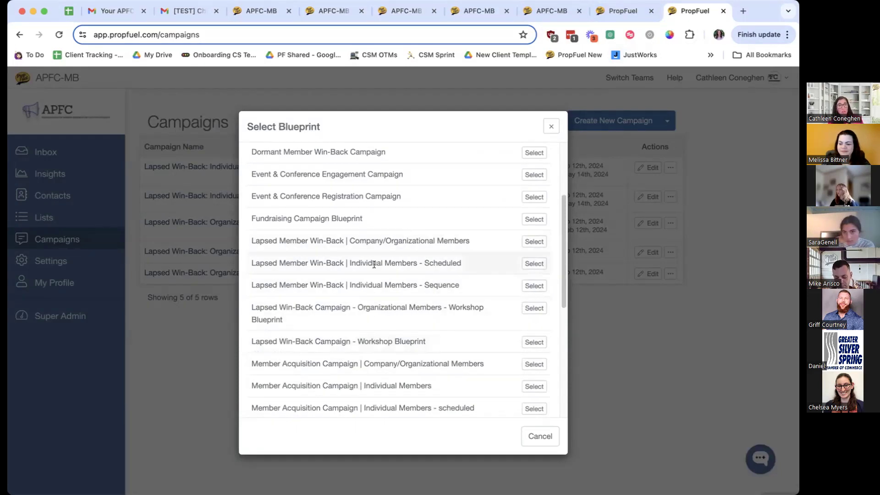
scroll(372, 266, up, 4)
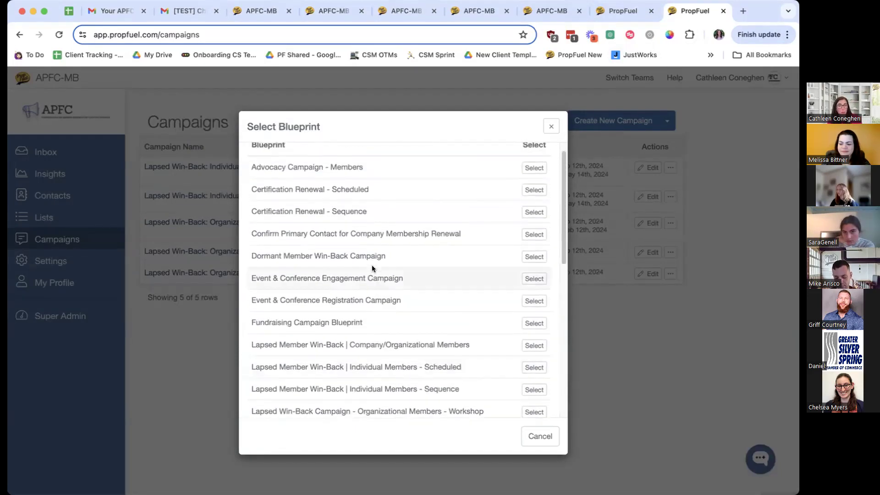
scroll(372, 266, up, 1)
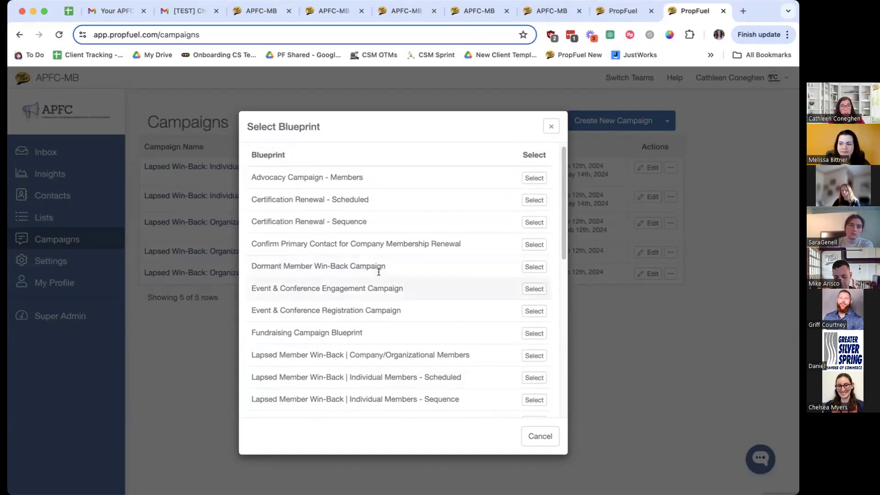
scroll(404, 299, down, 1)
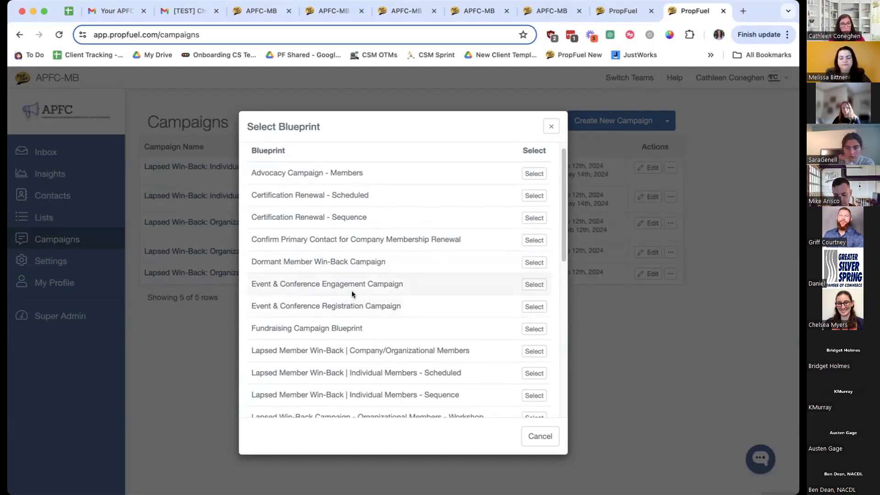
scroll(428, 308, down, 3)
scroll(428, 308, down, 10)
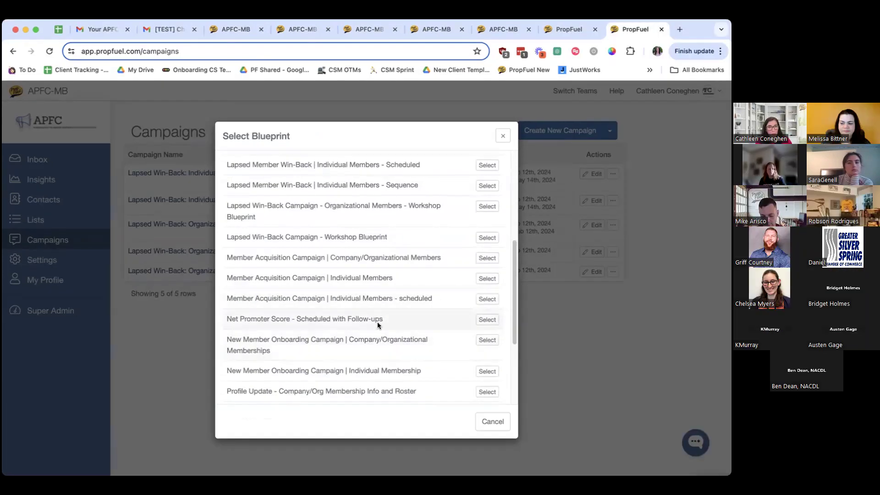
scroll(387, 321, up, 1)
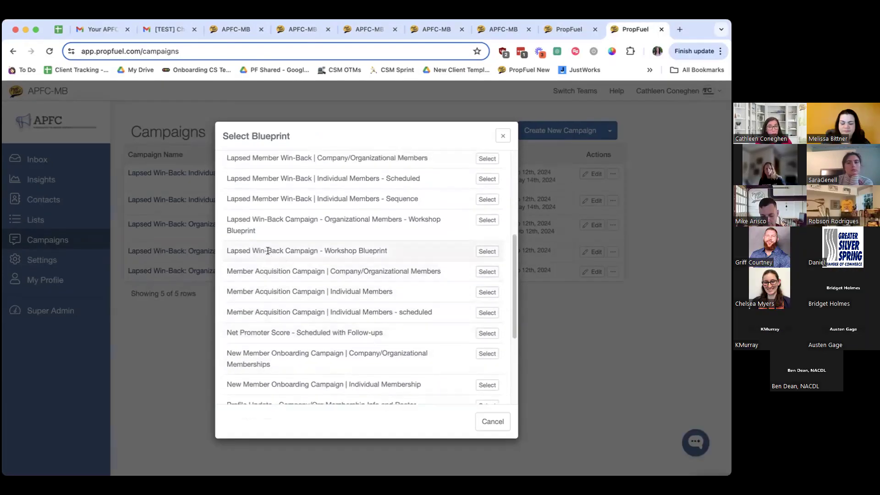
click(486, 251)
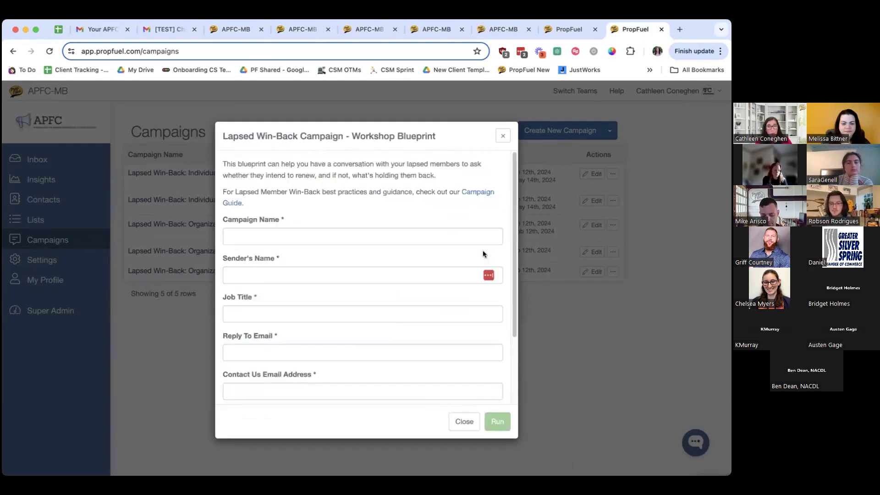